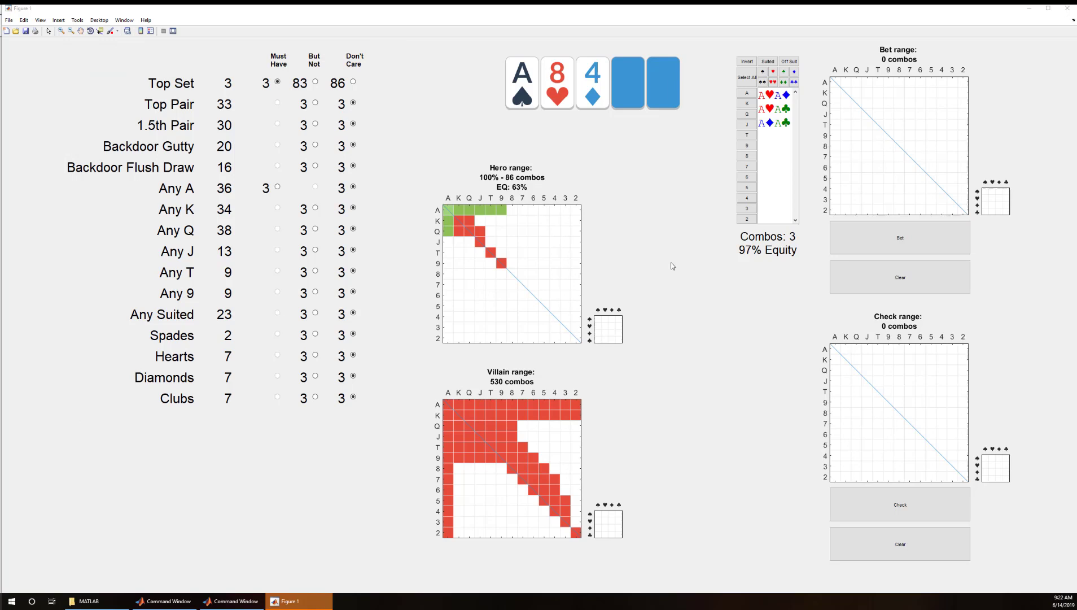
Add top set to the bet range, and split the ace-king combos: those with a club to check, the rest to bet.
click(936, 237)
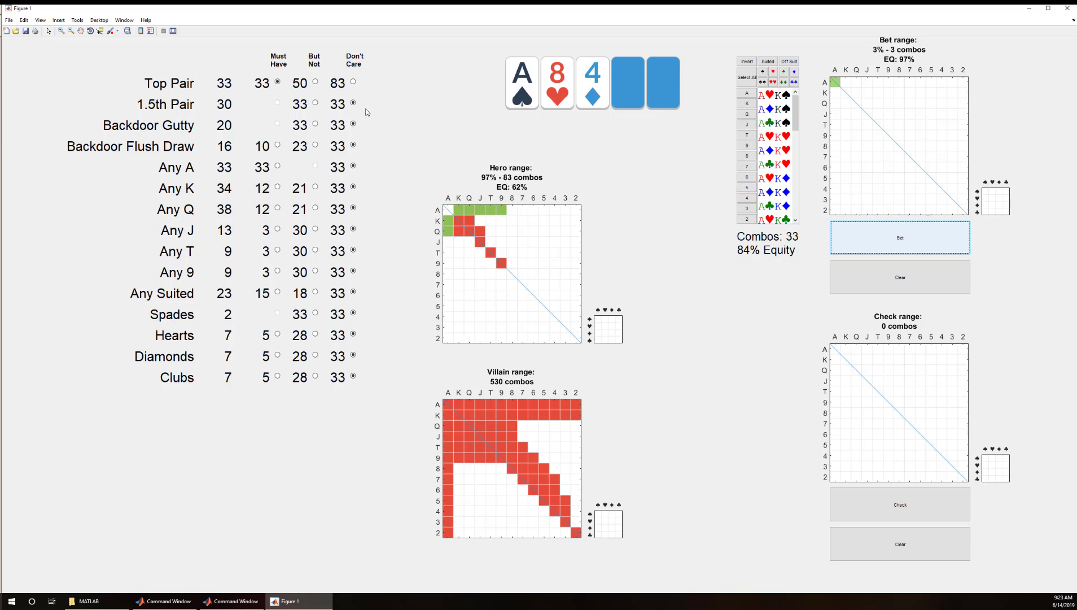
click(278, 187)
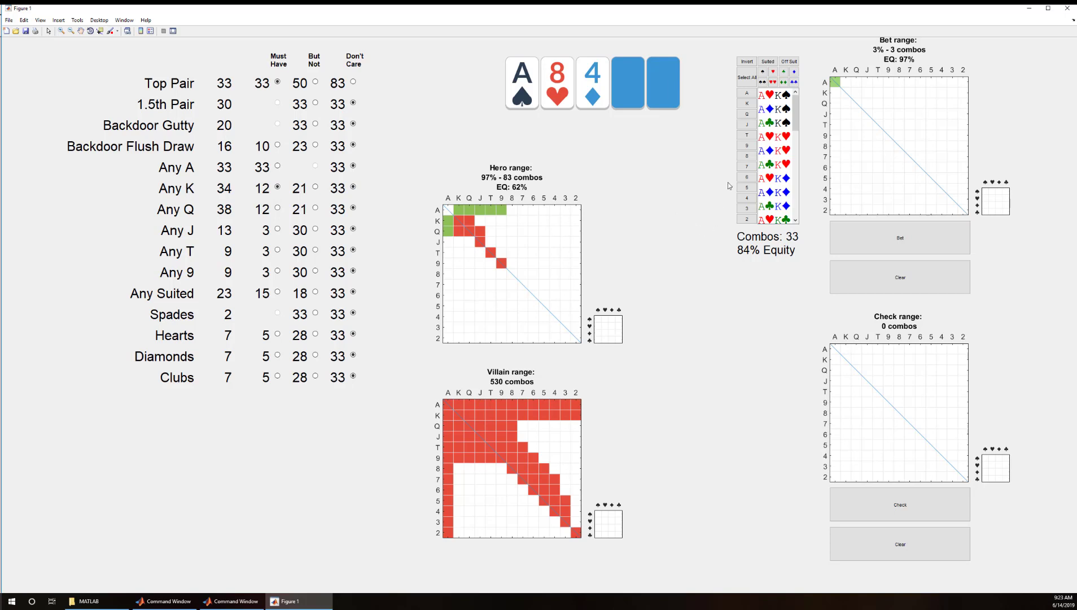
click(785, 72)
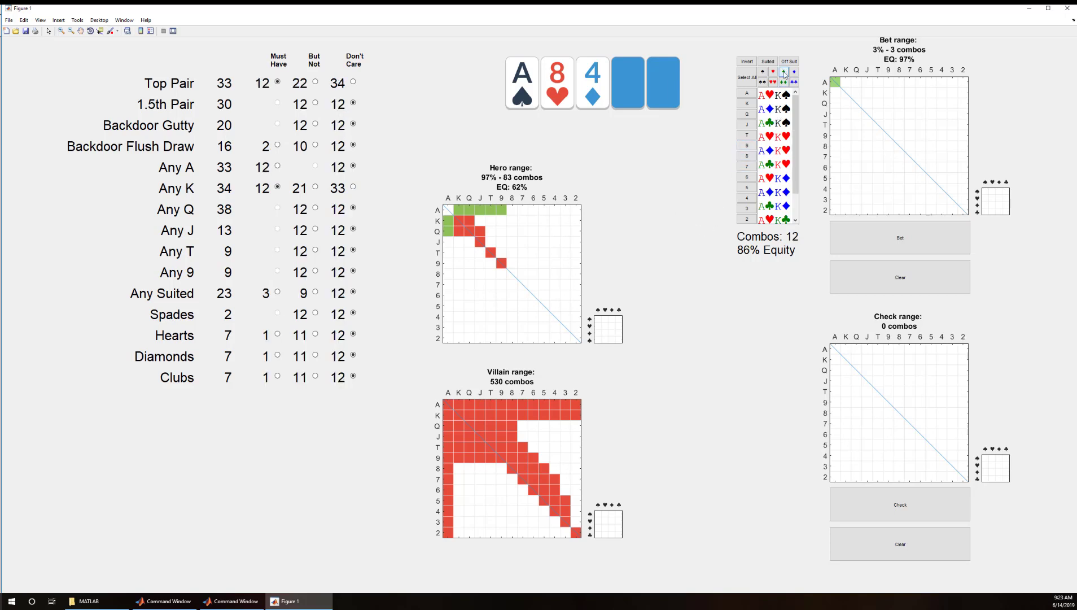
click(785, 72)
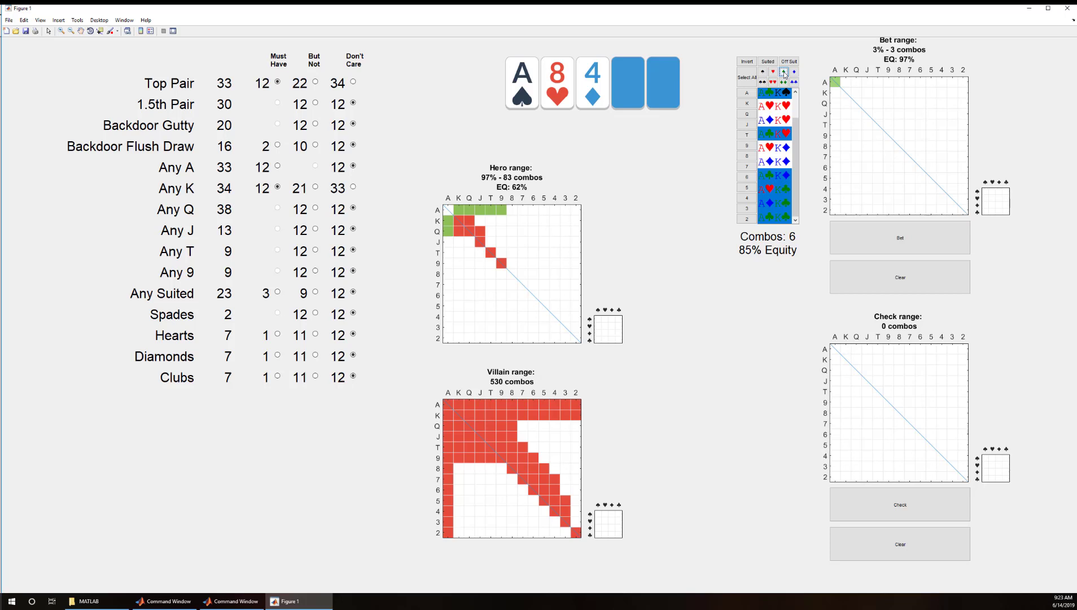
click(929, 504)
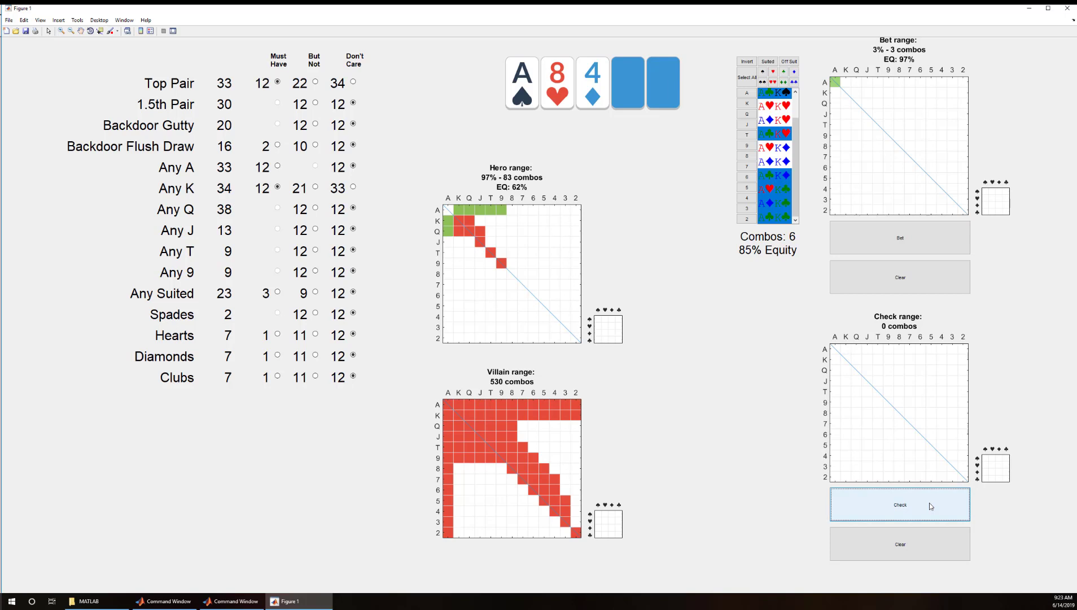
click(747, 103)
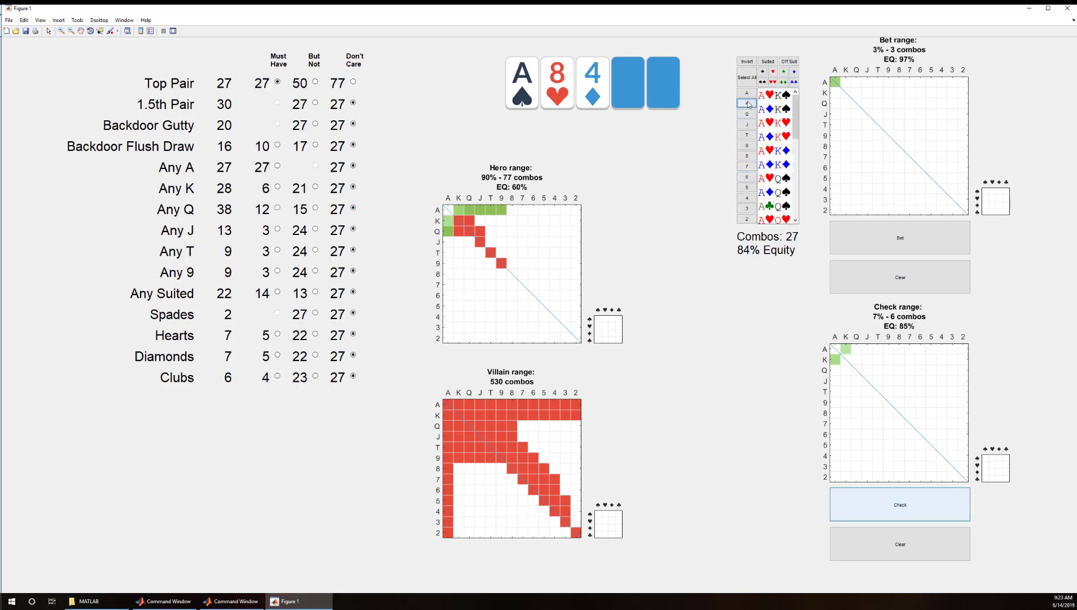
click(906, 238)
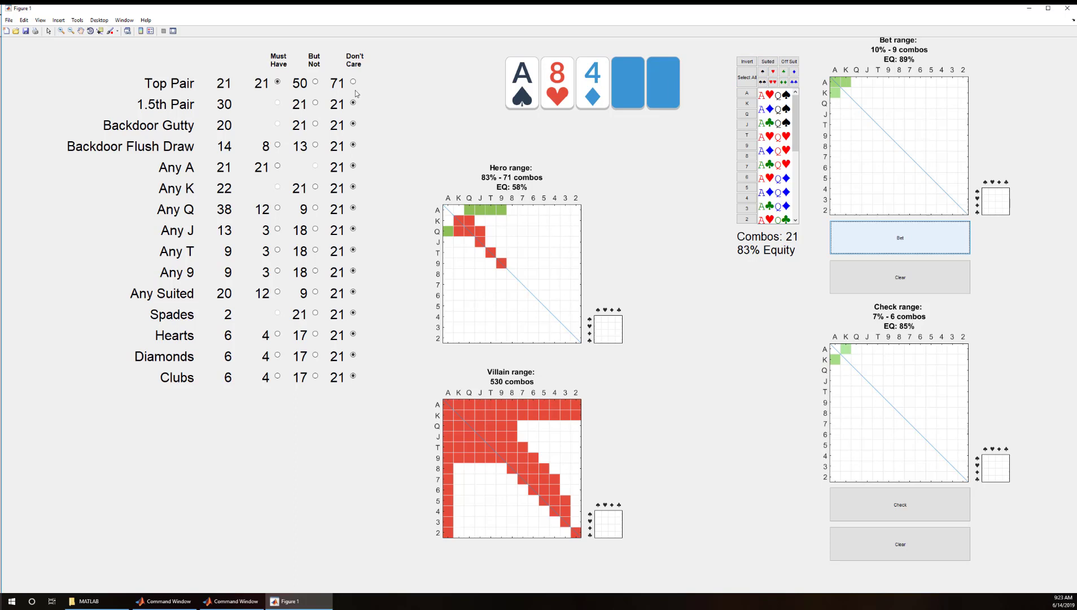
Bet the top pairs with a backdoor flush draw, and split the other top pairs: combos containing a club to check, the rest to bet.
click(279, 145)
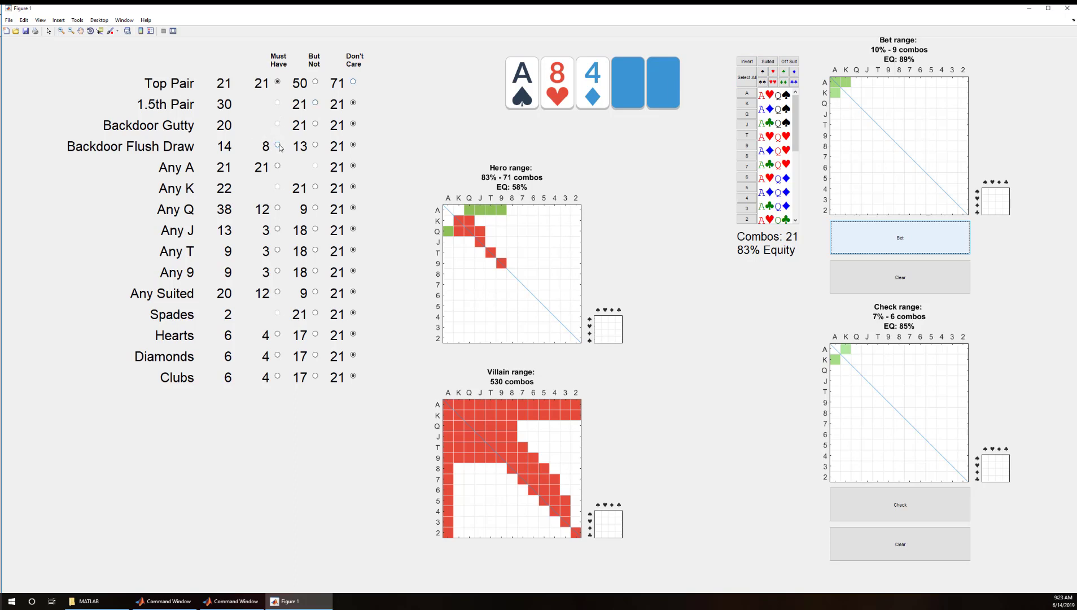
click(943, 246)
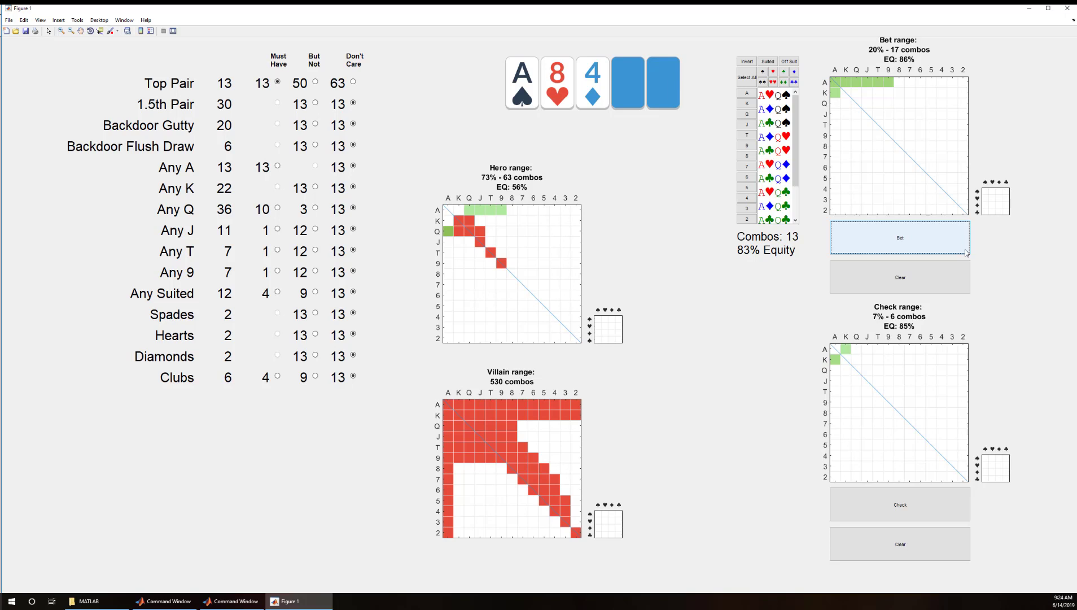
click(784, 73)
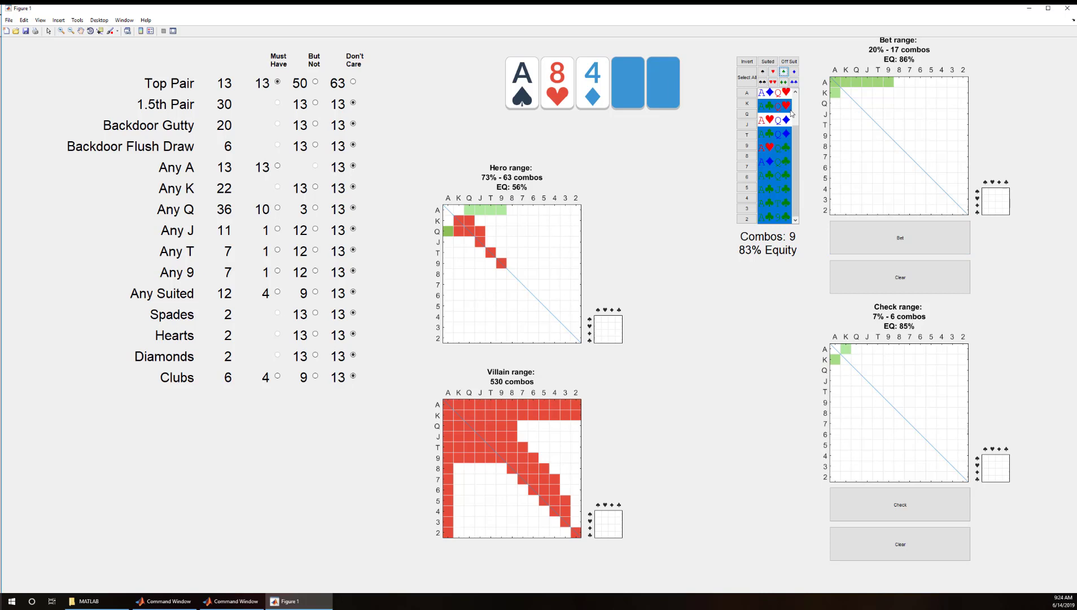
click(924, 504)
click(912, 240)
click(912, 240)
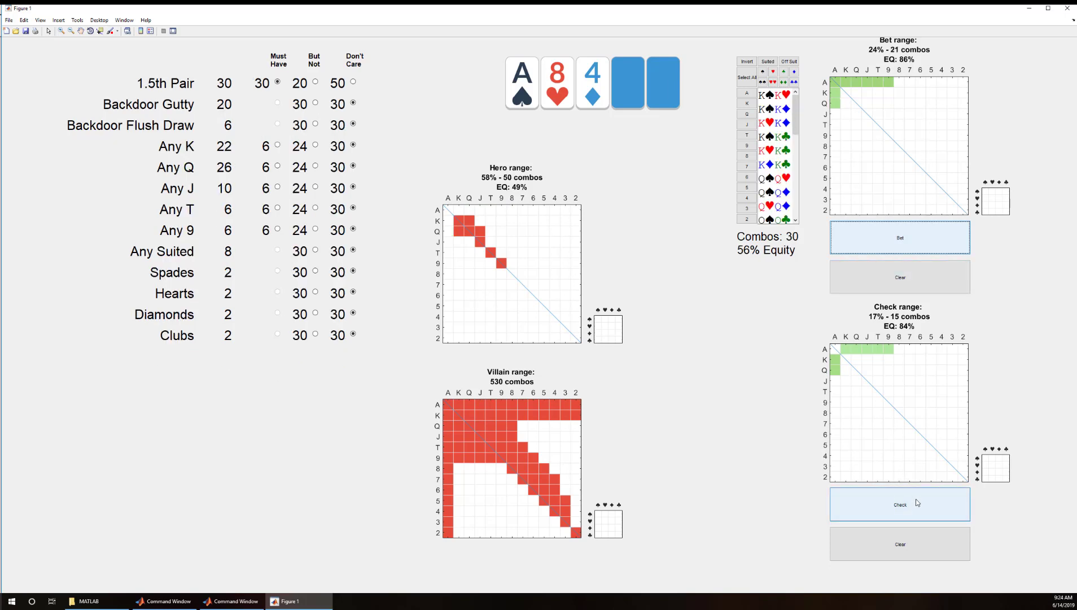
Assign pocket kings to the check range and the pocket-ten combos containing a club to the bet range.
click(749, 104)
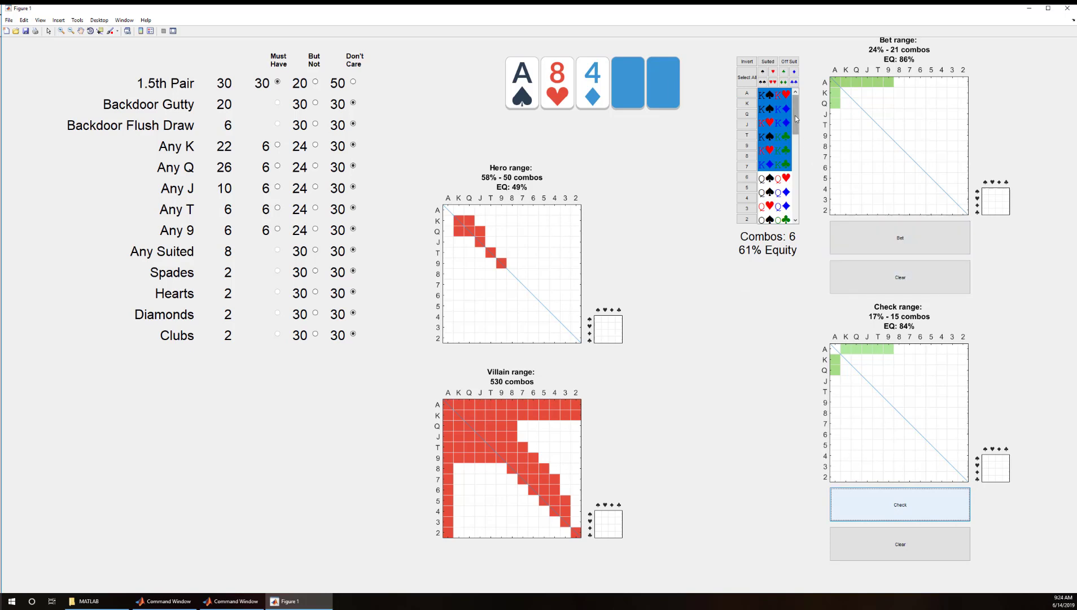
key(space)
click(277, 210)
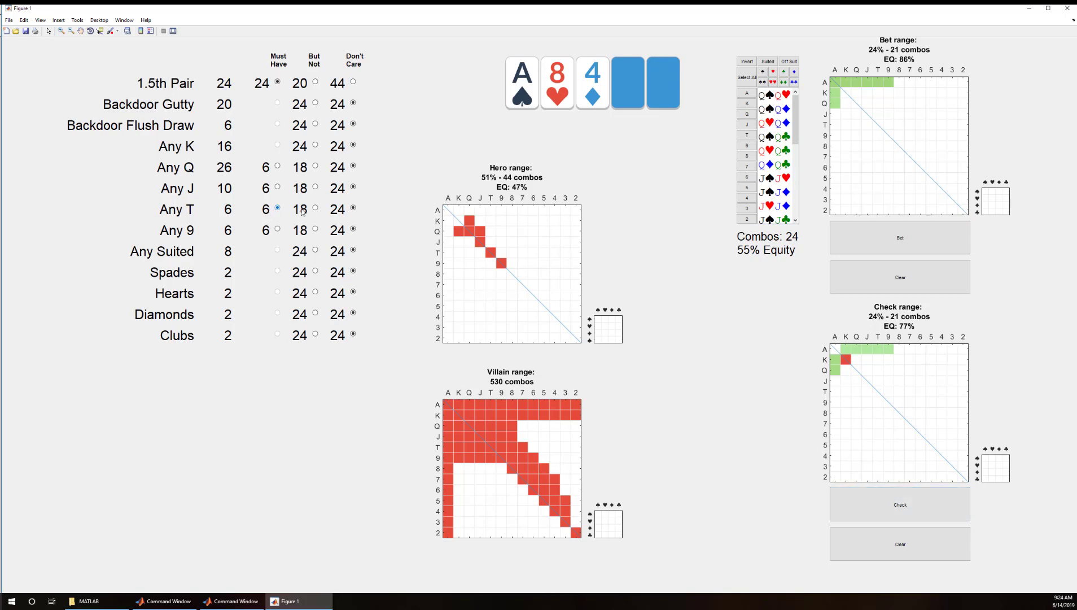
click(784, 74)
click(946, 237)
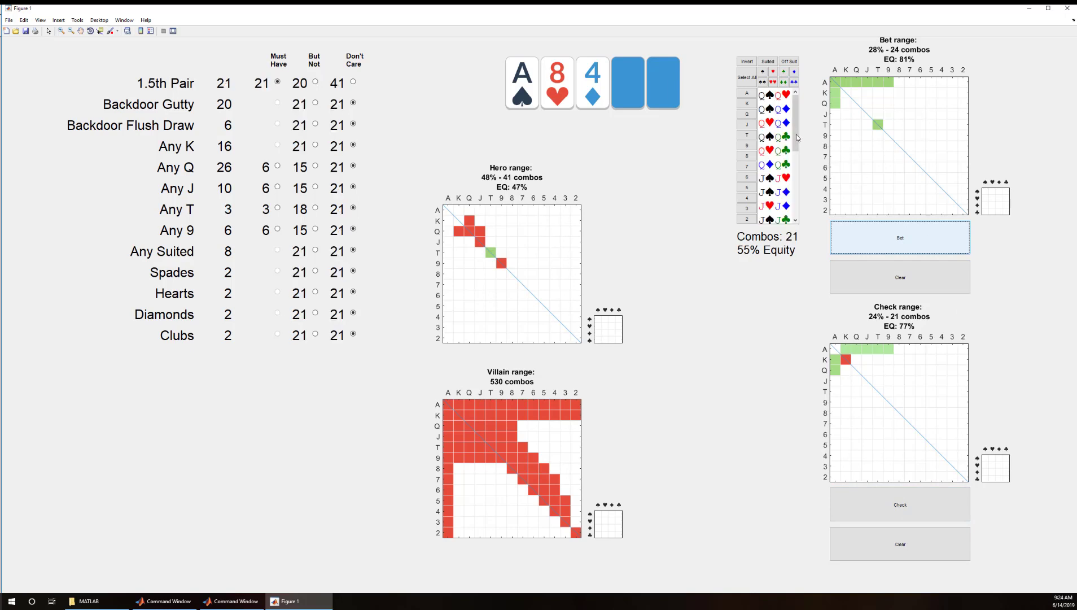
Assign pocket nines to the bet range and all remaining 1.5th pair combos to the check range.
click(747, 146)
click(921, 237)
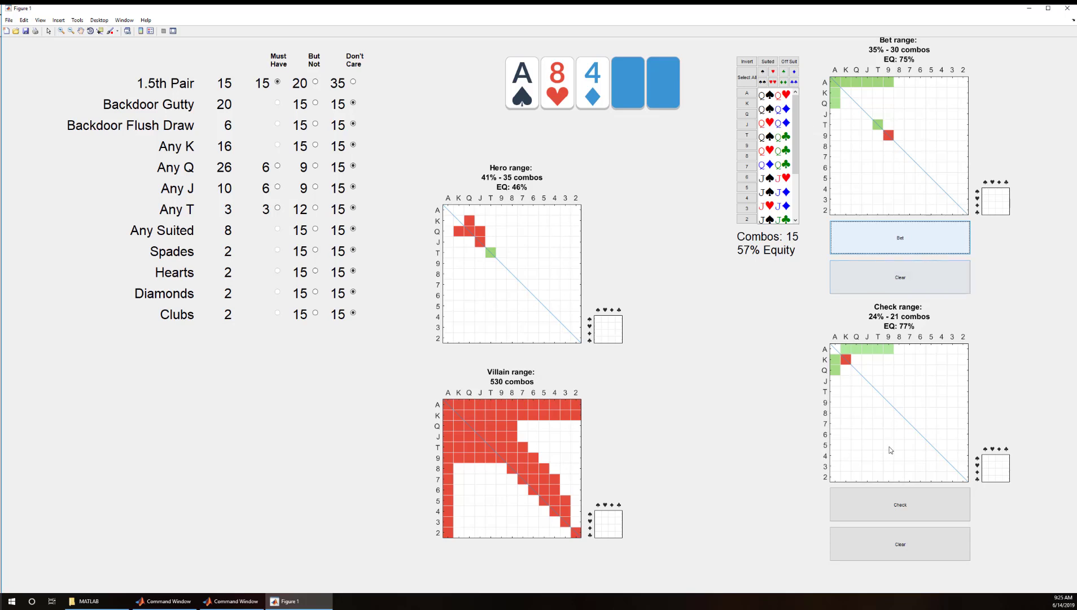
click(918, 505)
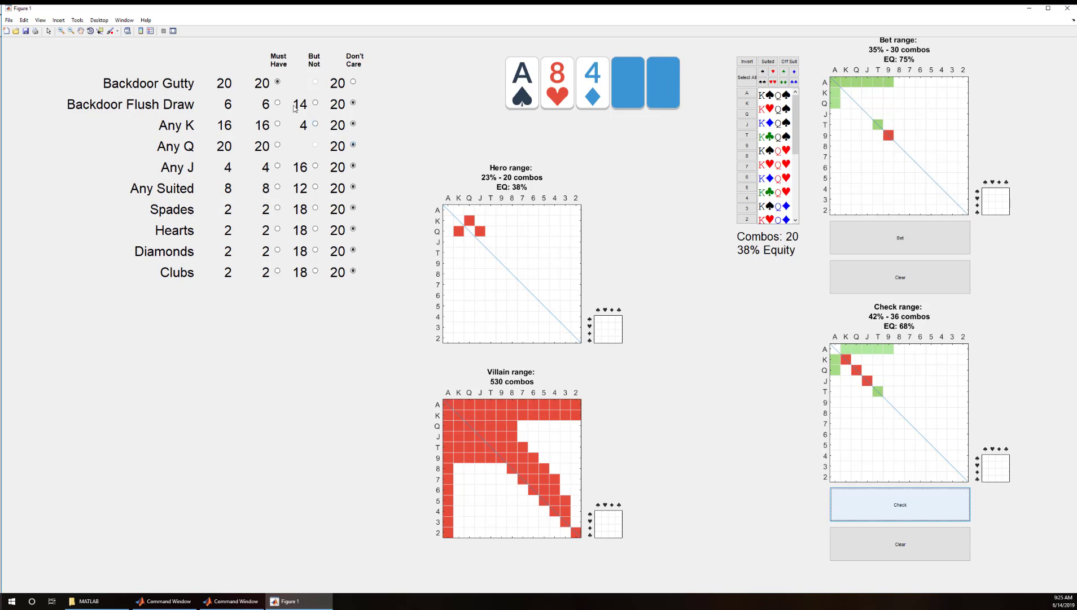
Add the backdoor gutshots that have a backdoor flush draw, plus the remaining queen-jack combo, to the bet range.
click(278, 103)
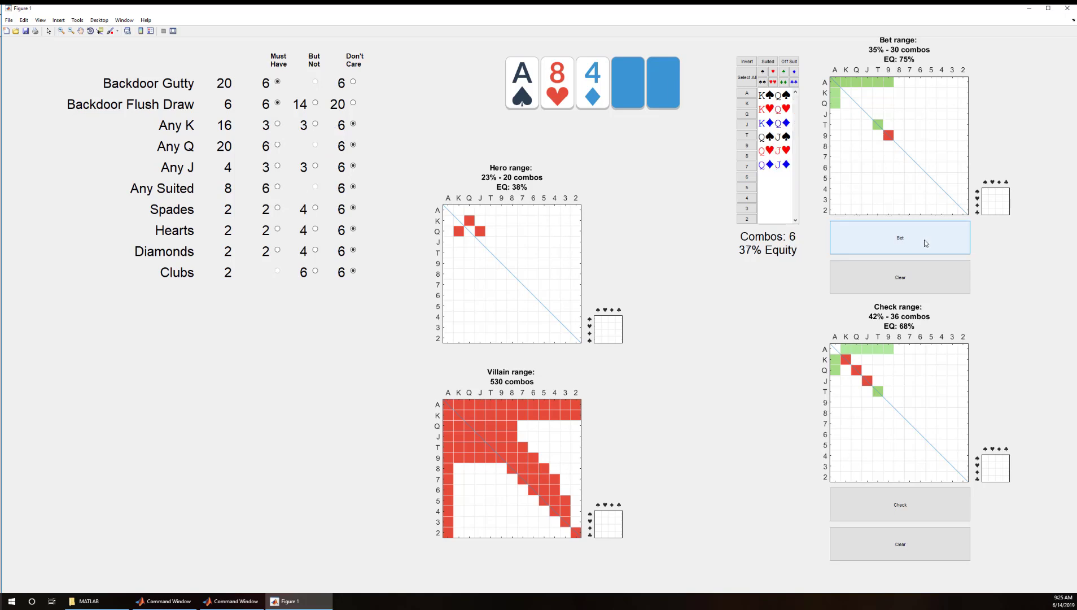
click(899, 250)
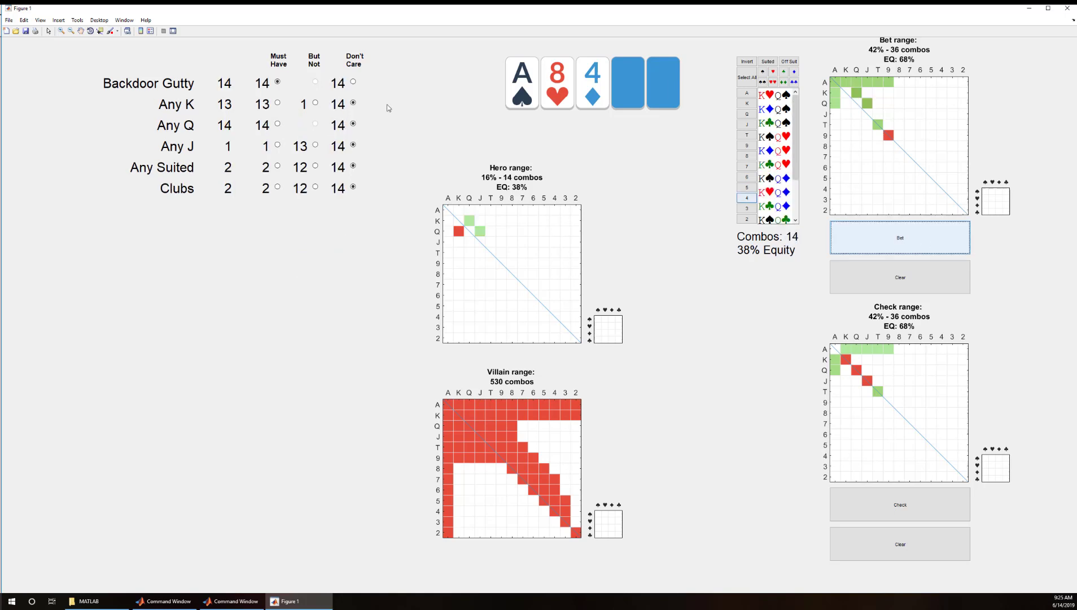
click(277, 146)
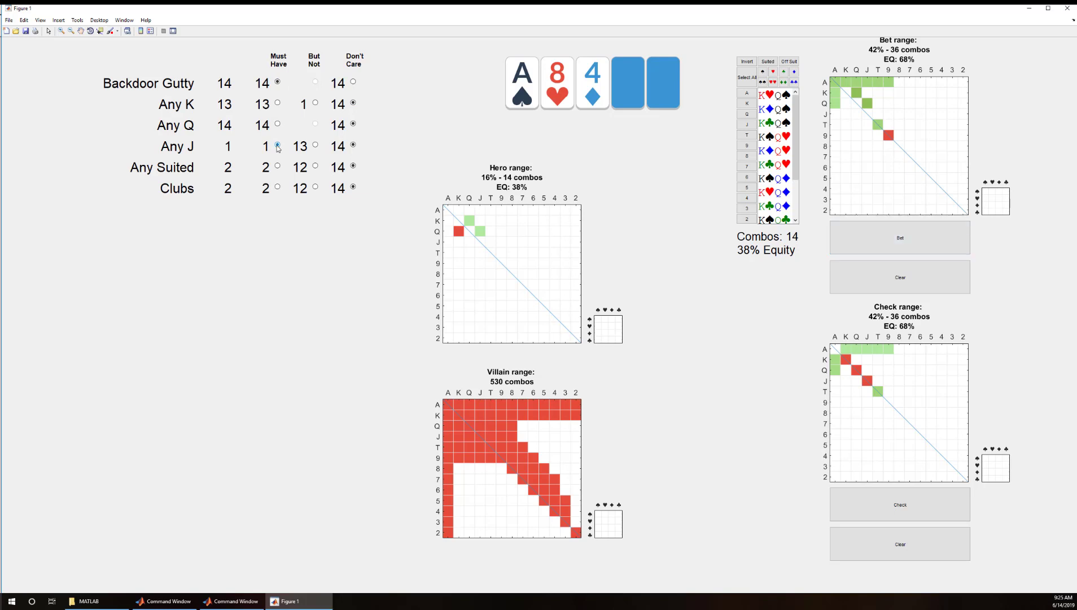
click(916, 240)
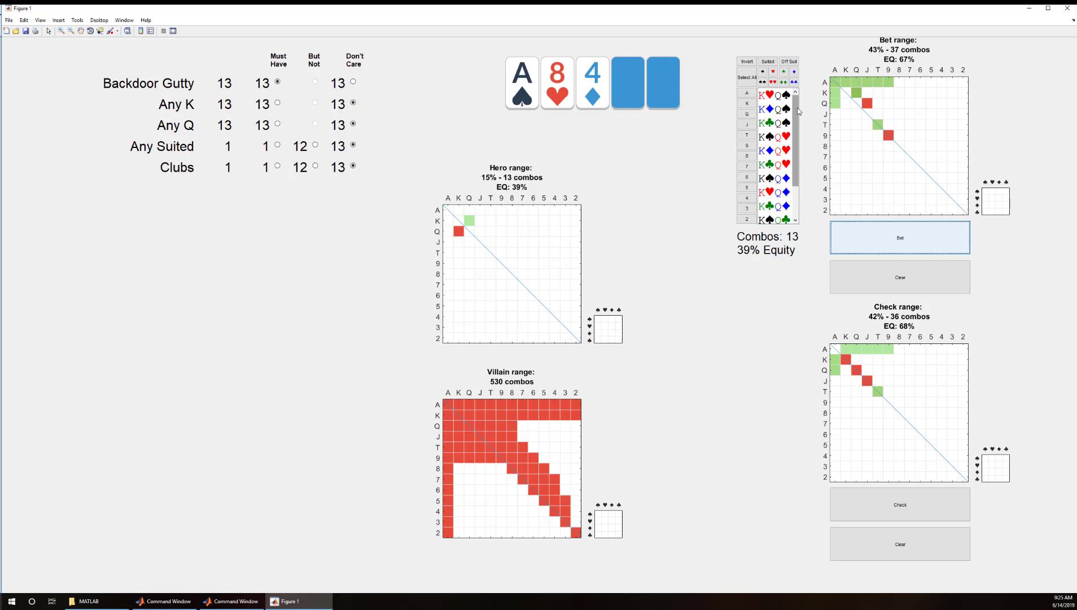
Split the remaining king-queen combos, assigning those containing a club to the check range and the rest to the bet range.
click(784, 72)
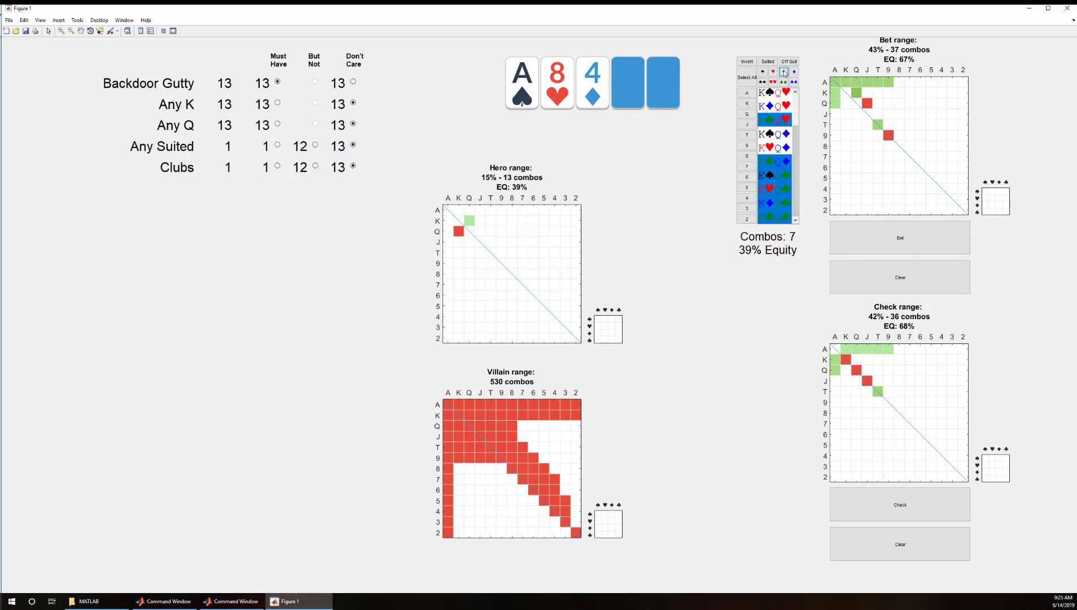
click(746, 75)
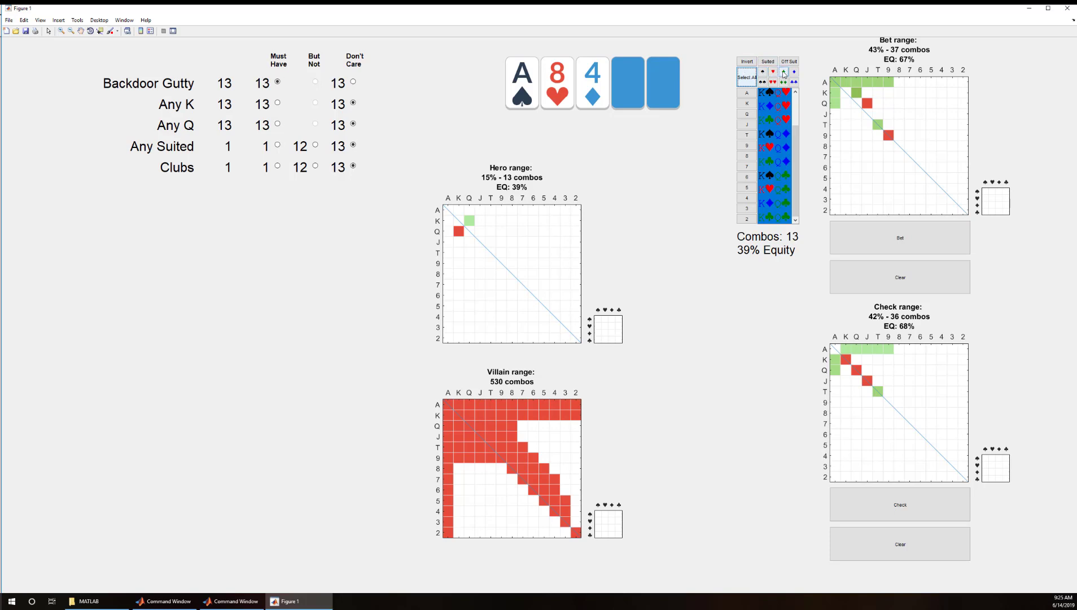
click(784, 72)
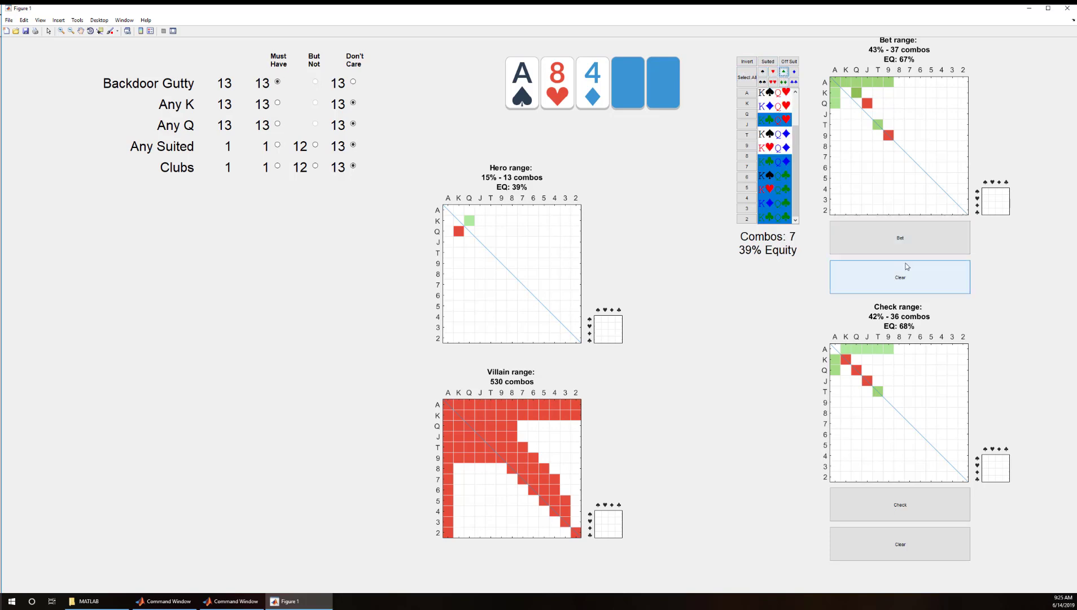
click(932, 507)
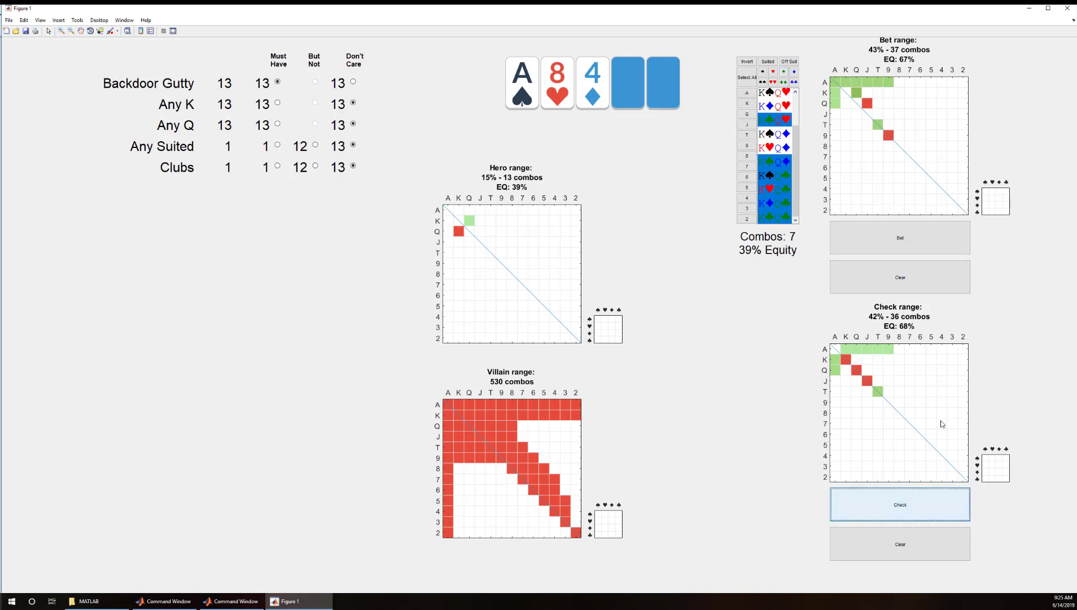
click(938, 238)
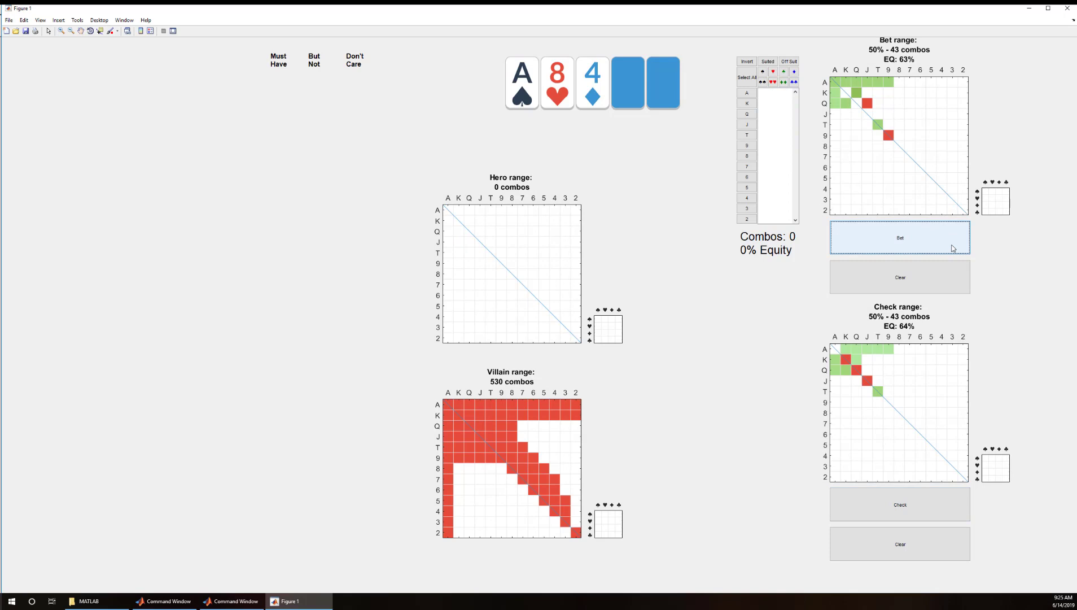